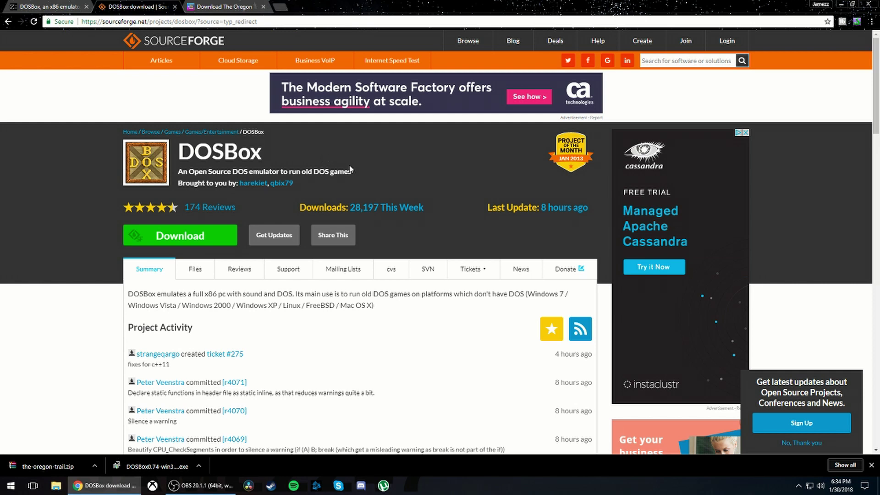
# Review the DOSBox download page and the DOS version download of The Oregon Trail.
pyautogui.click(190, 5)
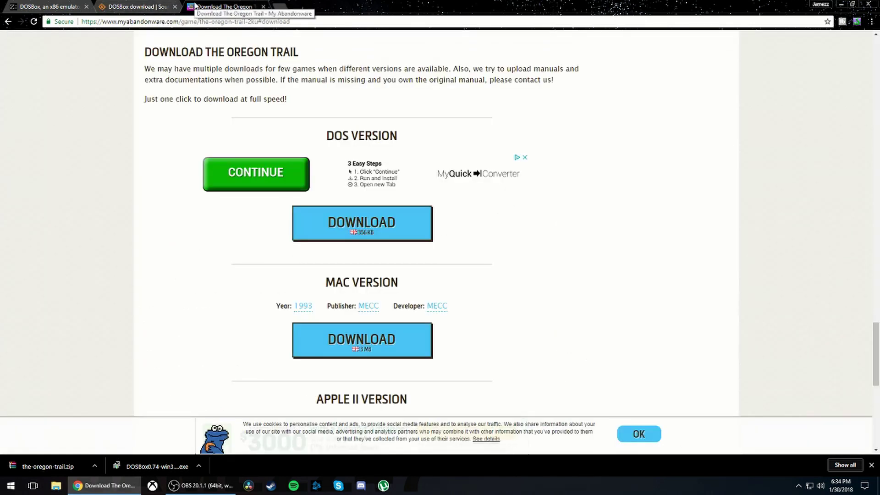
pyautogui.click(133, 5)
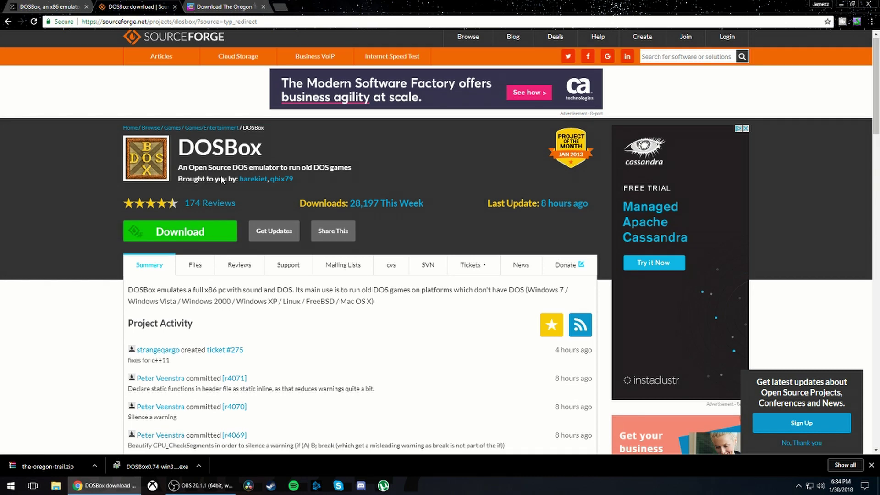
pyautogui.scroll(-1, 229, 243)
pyautogui.scroll(1, 182, 263)
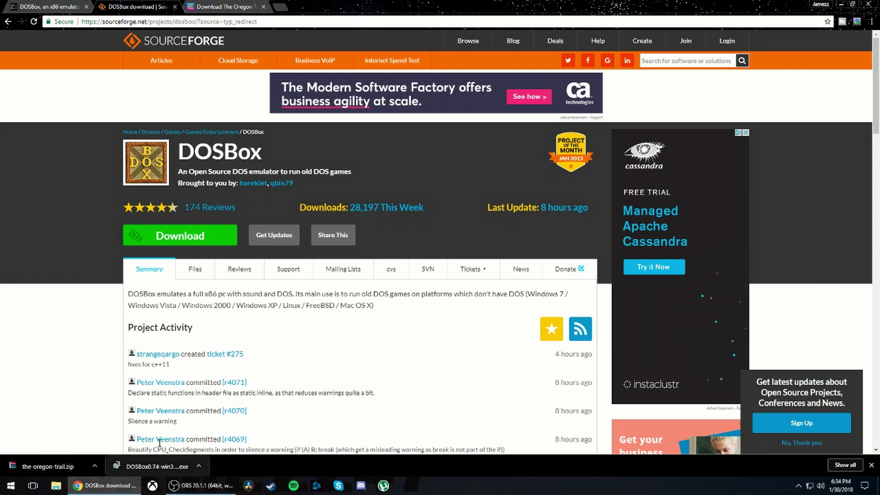
pyautogui.click(210, 5)
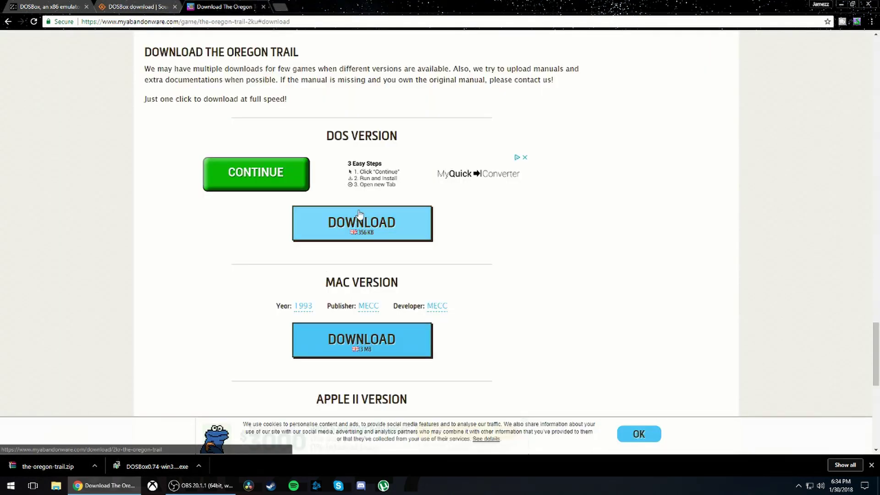
pyautogui.scroll(1, 517, 302)
pyautogui.scroll(-1, 439, 239)
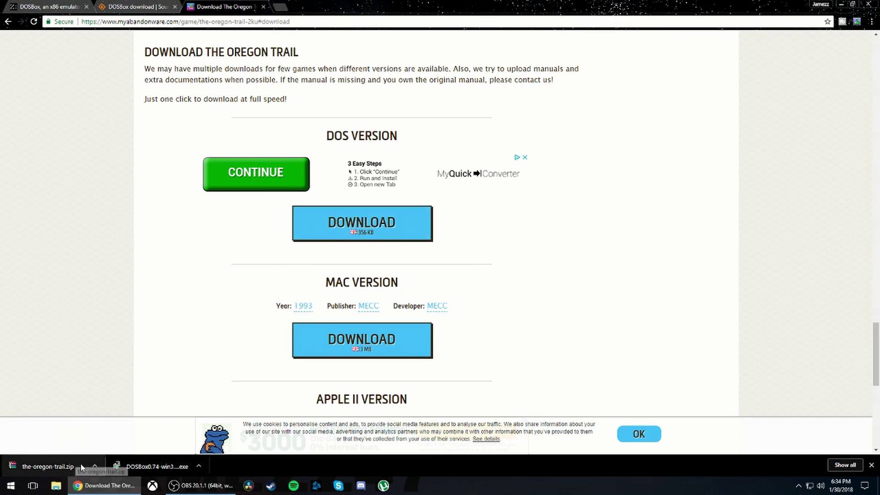
# Locate the downloaded the-oregon-trail.zip in its folder and move it onto the desktop.
pyautogui.click(96, 469)
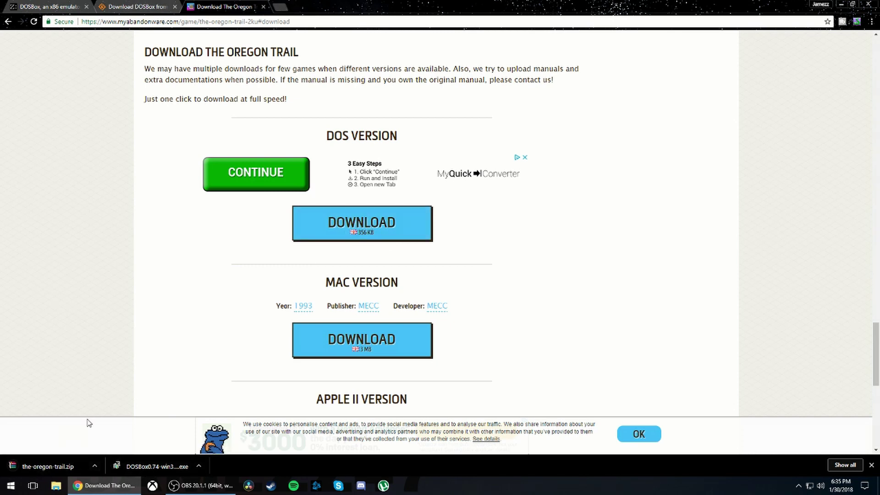
pyautogui.click(95, 466)
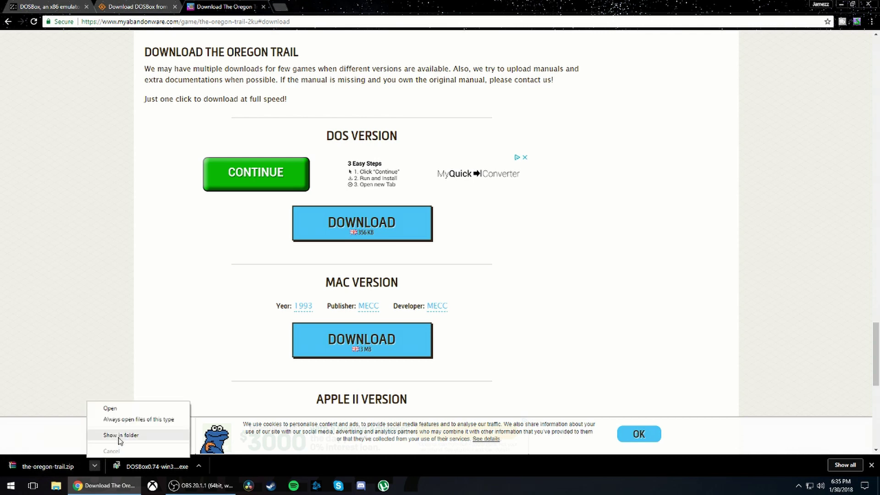
pyautogui.click(115, 437)
pyautogui.click(199, 466)
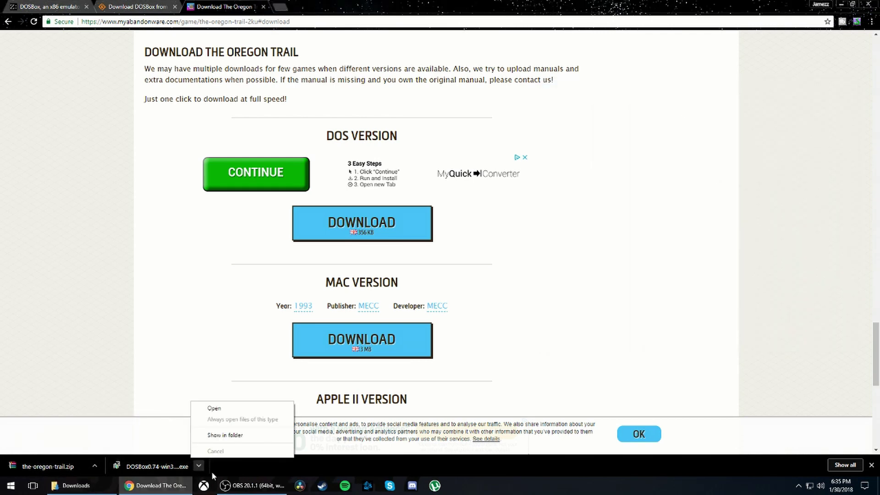
pyautogui.click(212, 476)
pyautogui.click(75, 487)
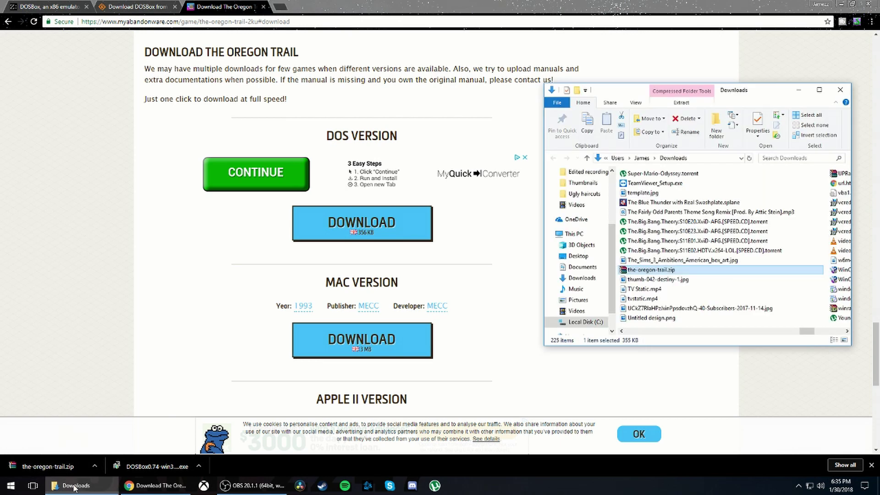
pyautogui.click(841, 4)
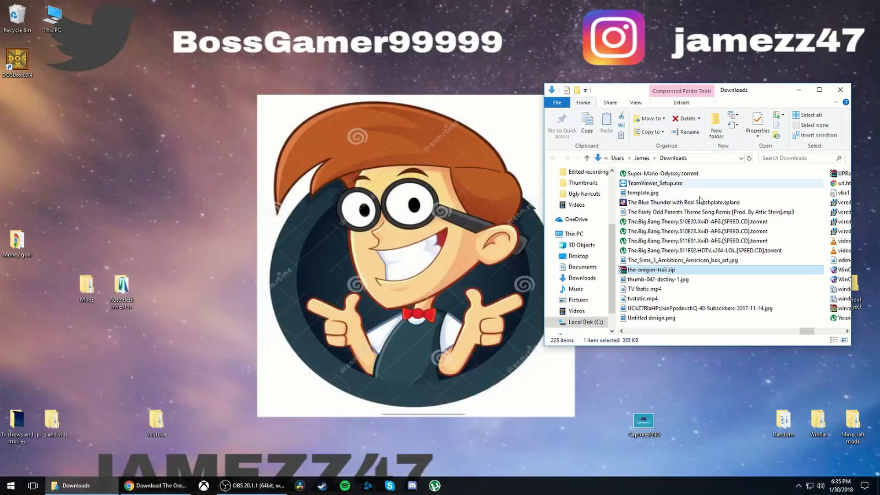
pyautogui.moveTo(648, 273); pyautogui.dragTo(397, 161)
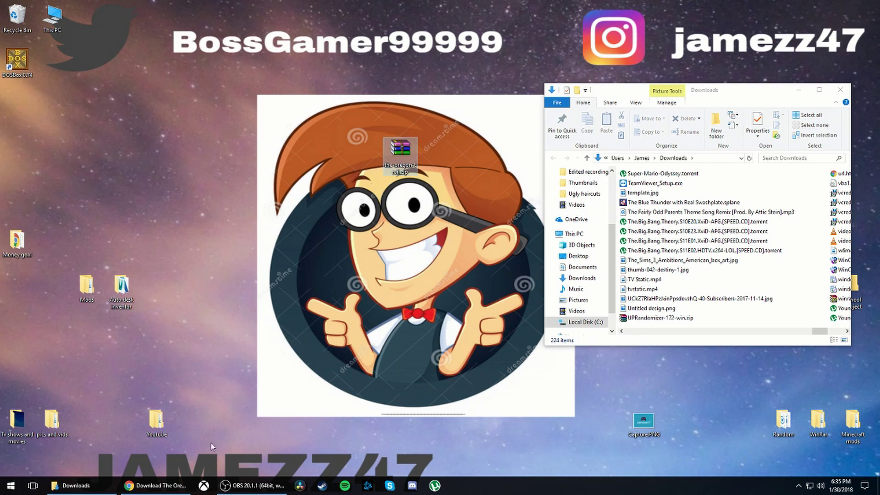
# Locate the downloaded DOSBox 0.74 installer, move it onto the desktop, and close the Downloads folder.
pyautogui.click(155, 485)
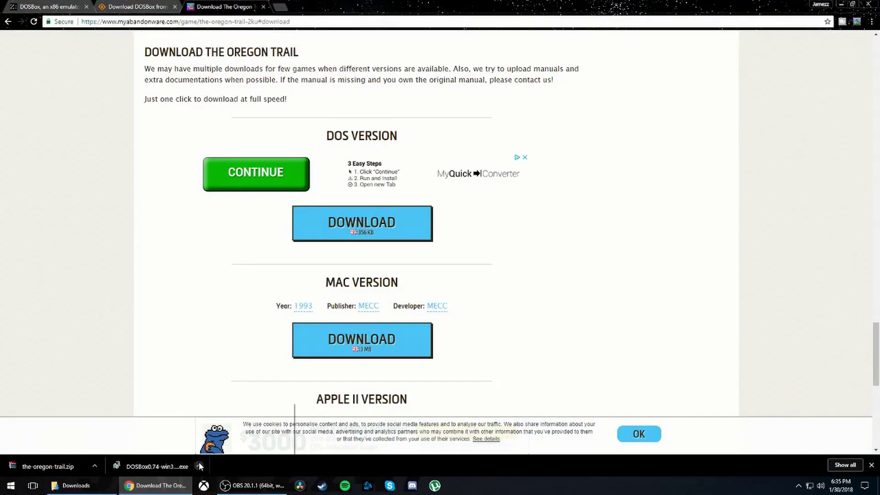
pyautogui.click(199, 466)
pyautogui.click(222, 435)
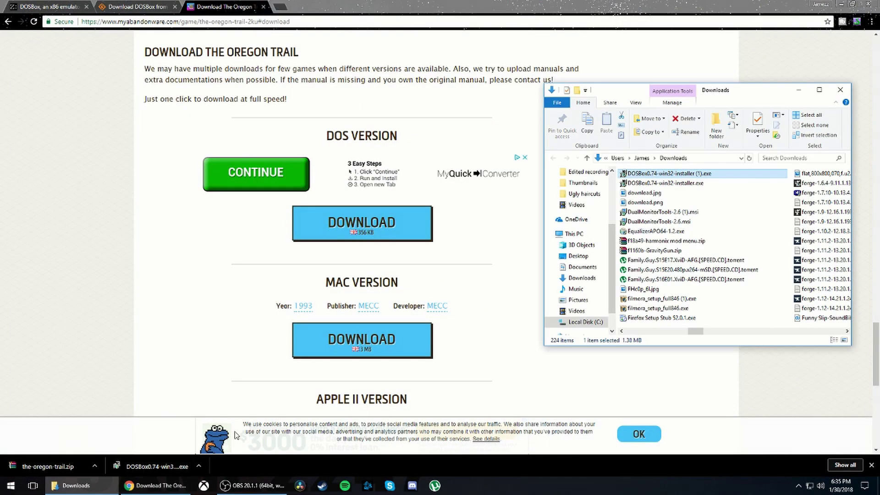
pyautogui.click(844, 4)
pyautogui.moveTo(655, 174); pyautogui.dragTo(383, 200)
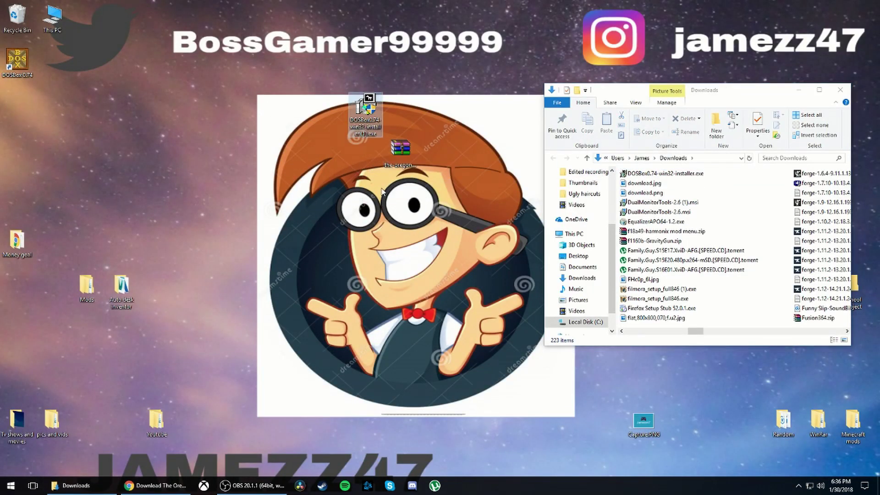
pyautogui.click(839, 90)
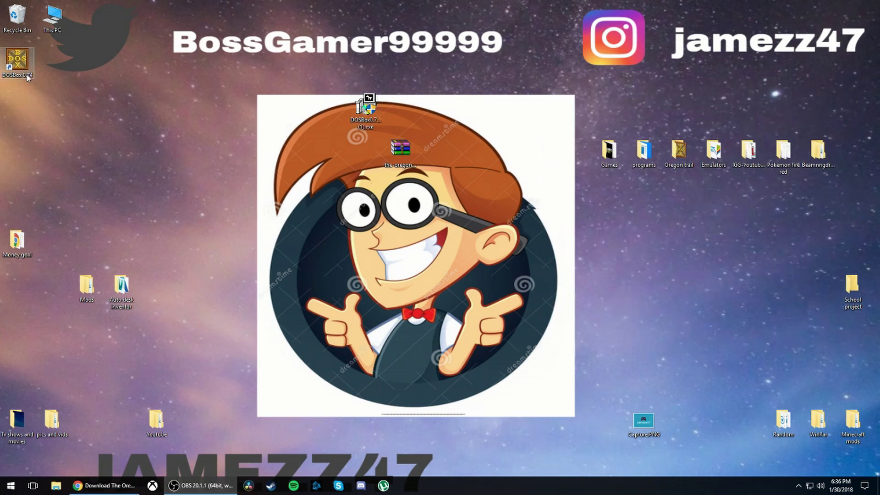
# Launch the DOSBox 0.74 installer and proceed past the license agreement with the default components to the installation folder choice.
pyautogui.click(374, 112)
pyautogui.doubleClick(374, 113)
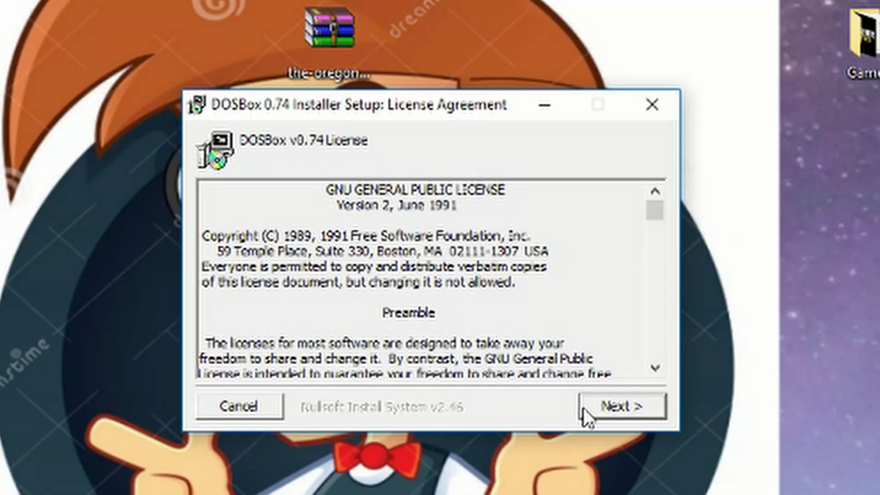
pyautogui.click(602, 411)
pyautogui.click(602, 411)
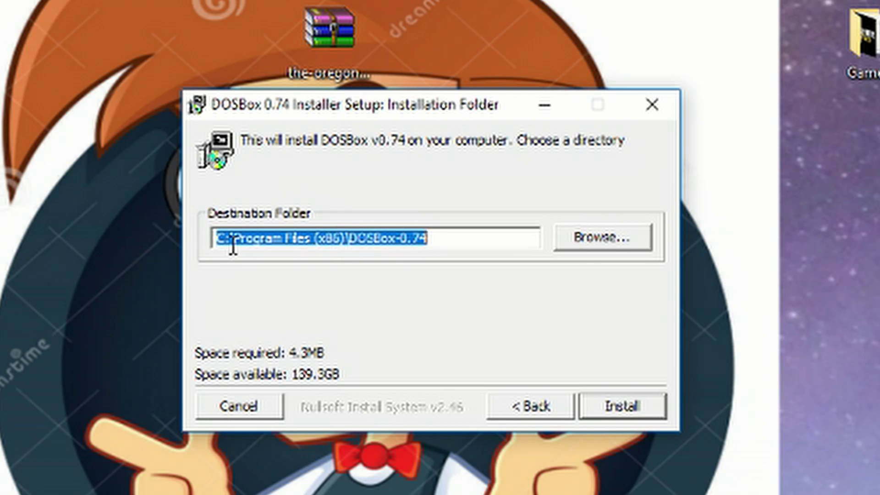
# Set the installation destination to a DOSBox-0.74 folder on the Desktop and complete the installation.
pyautogui.click(470, 240)
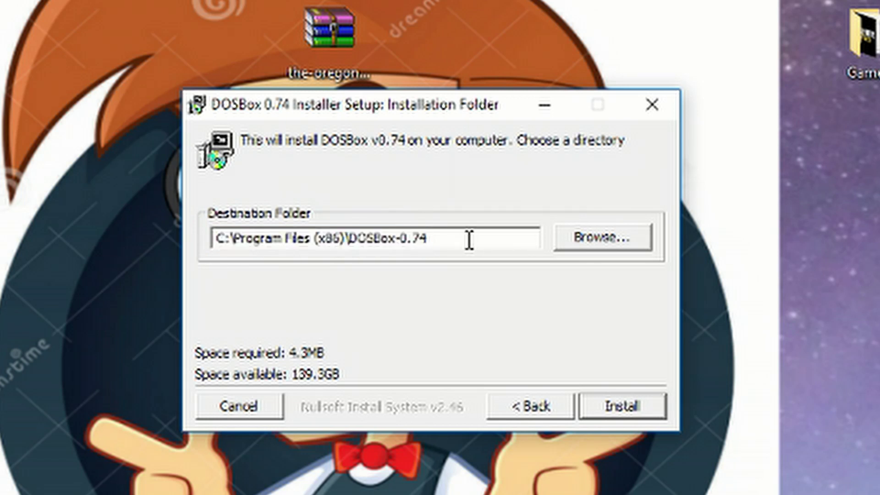
pyautogui.click(581, 245)
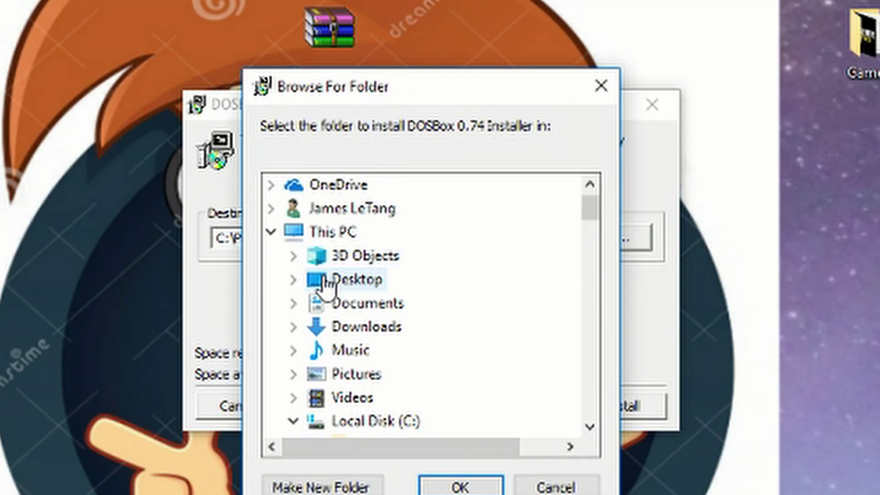
pyautogui.click(326, 280)
pyautogui.scroll(-1, 438, 342)
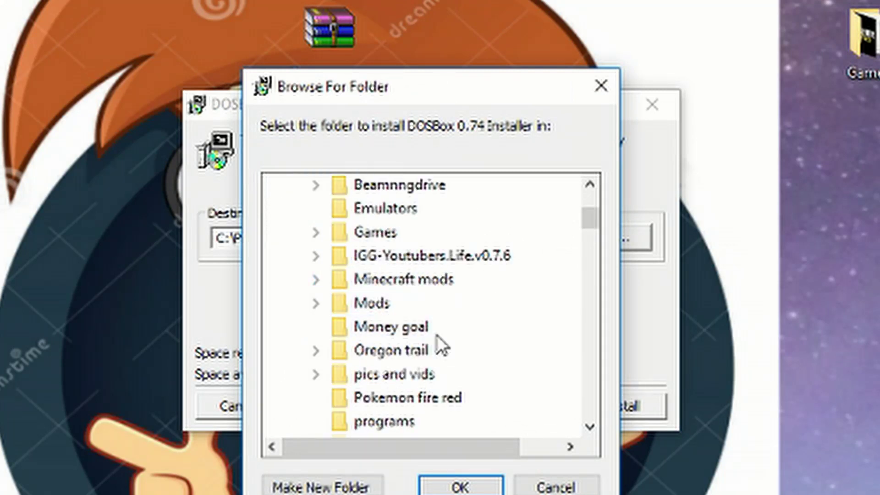
pyautogui.scroll(-1, 439, 337)
pyautogui.scroll(1, 451, 341)
pyautogui.scroll(-2, 470, 339)
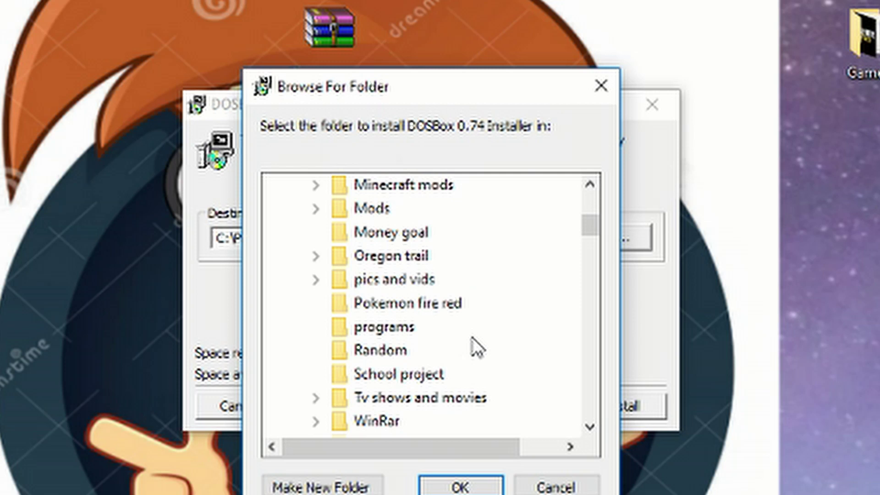
pyautogui.scroll(3, 477, 348)
pyautogui.click(489, 484)
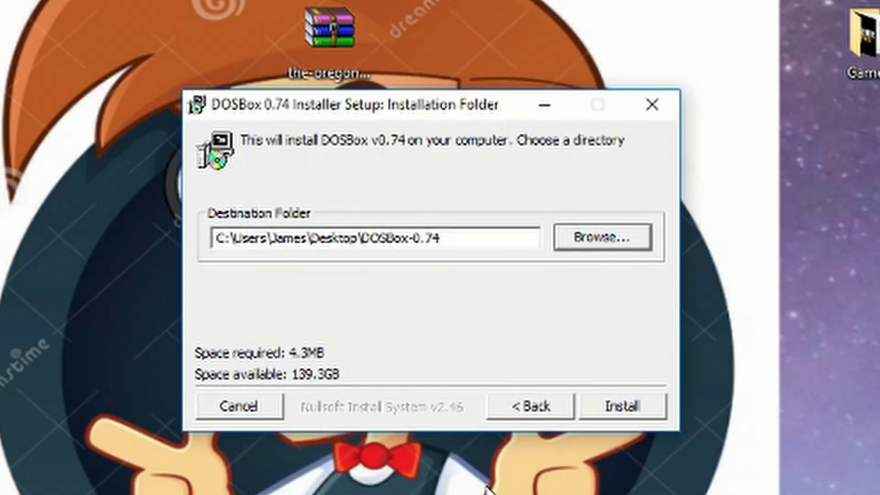
pyautogui.click(635, 406)
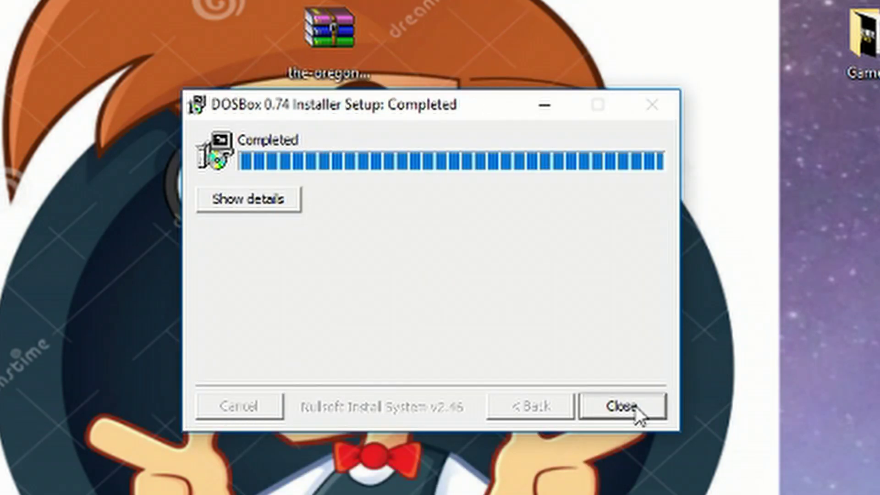
pyautogui.click(635, 406)
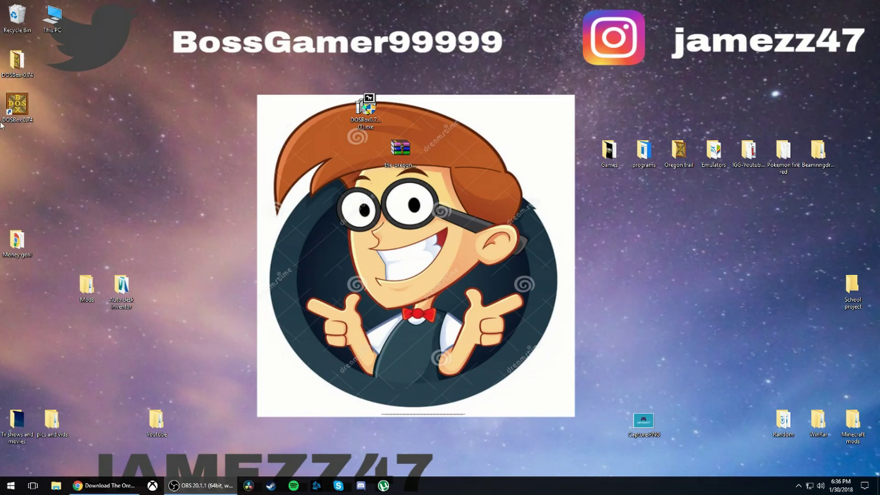
# Examine the contents of the installed DOSBox-0.74 folder on the desktop.
pyautogui.doubleClick(30, 63)
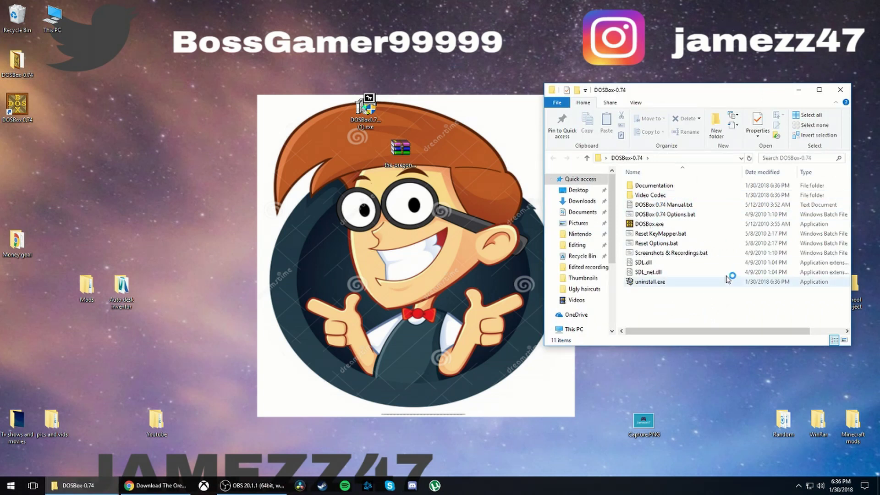
pyautogui.click(839, 94)
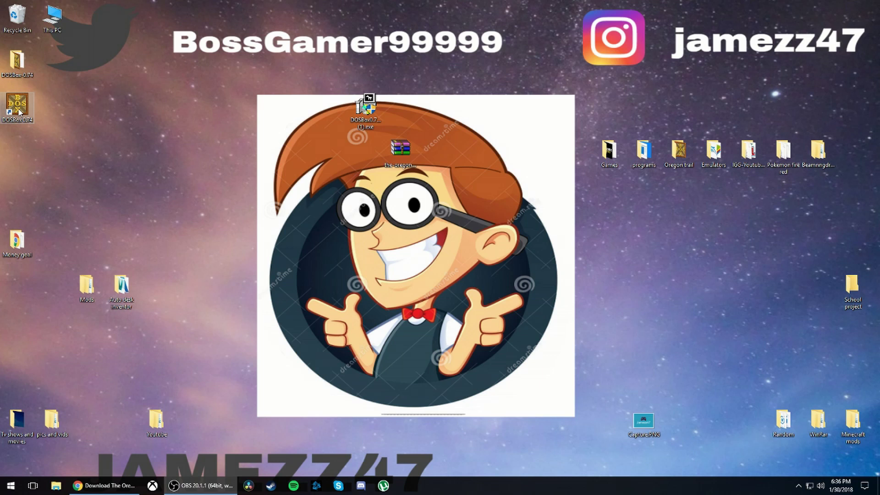
pyautogui.moveTo(23, 117)
pyautogui.mouseDown()
pyautogui.moveTo(146, 184)
pyautogui.moveTo(54, 141)
pyautogui.moveTo(18, 110)
pyautogui.mouseUp()
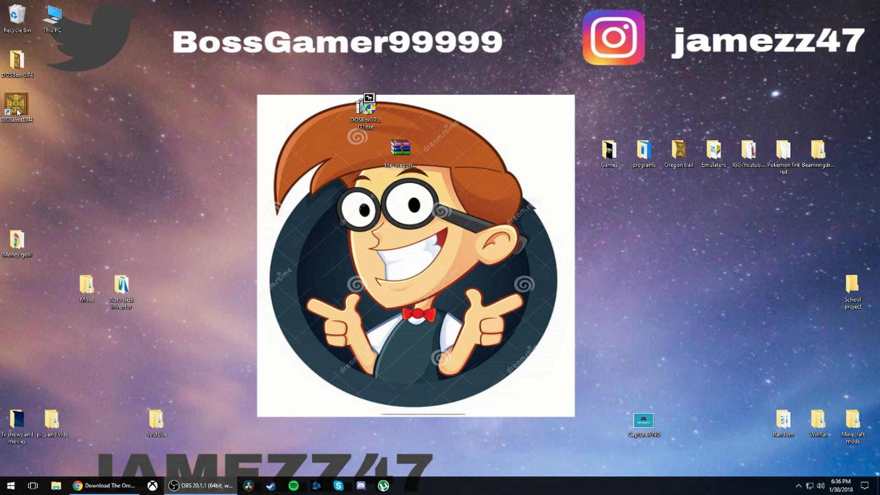
# Open the-oregon-trail.zip in WinRAR, dismiss the license reminder, and bring up the extraction path and options.
pyautogui.click(400, 155)
pyautogui.rightClick(399, 155)
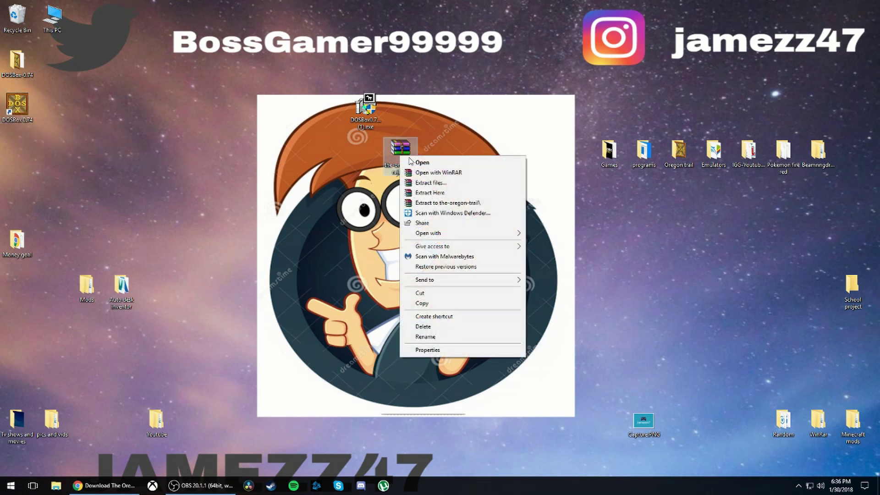
pyautogui.click(435, 173)
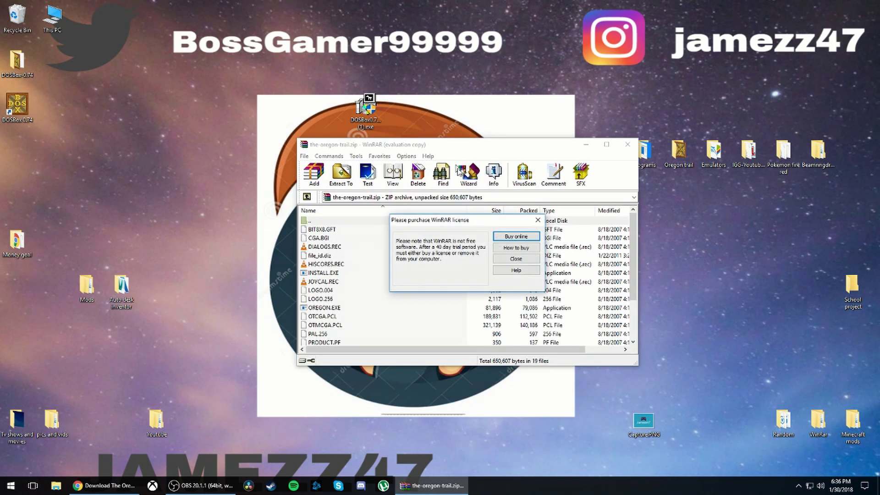
pyautogui.click(538, 220)
pyautogui.moveTo(498, 196); pyautogui.dragTo(500, 147)
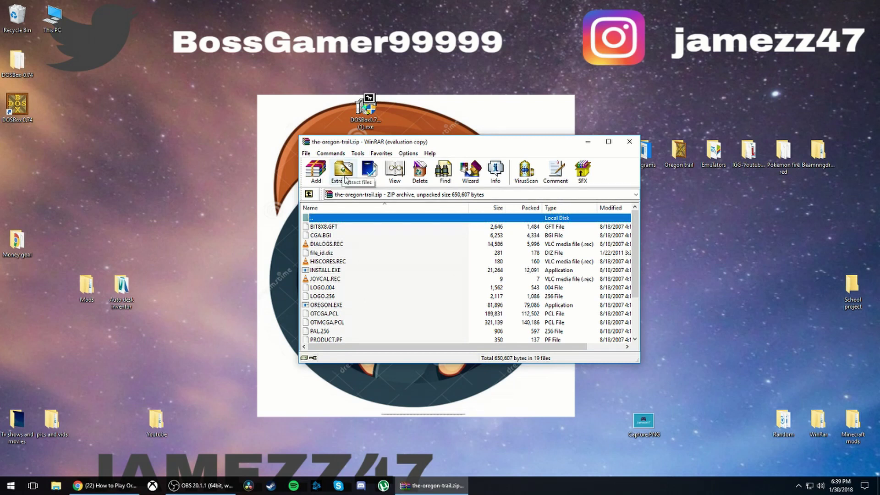
pyautogui.click(343, 171)
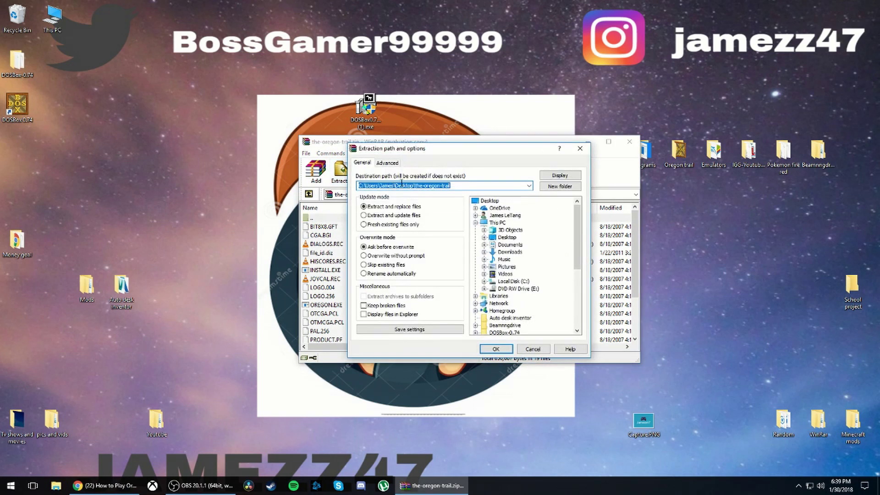
# Create a new folder on the desktop named "oregon 3".
pyautogui.rightClick(176, 154)
pyautogui.moveTo(212, 244)
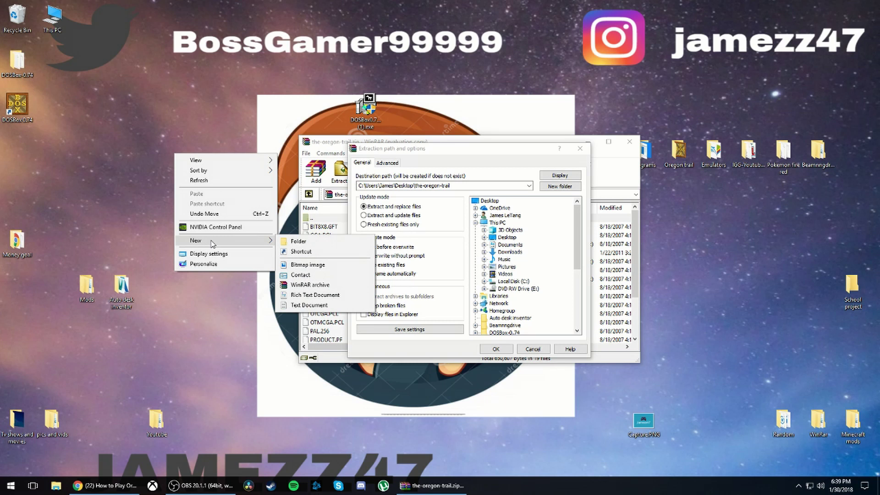
pyautogui.click(286, 240)
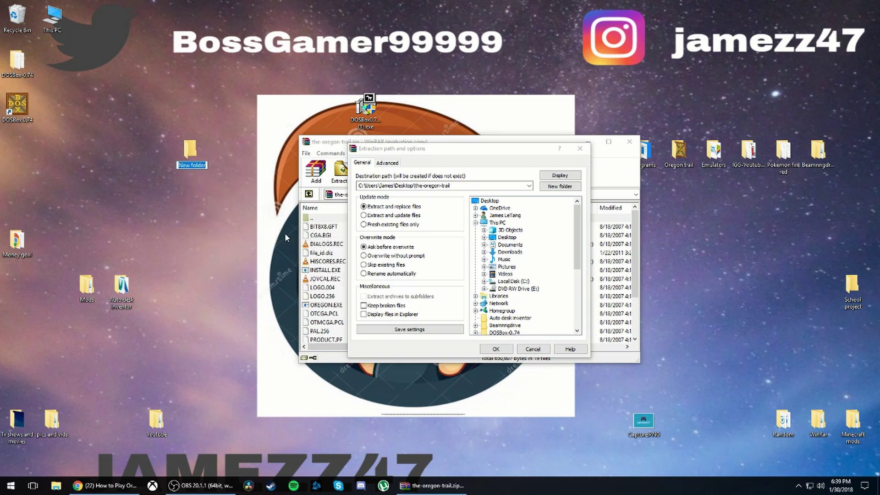
pyautogui.write('oregon 3')
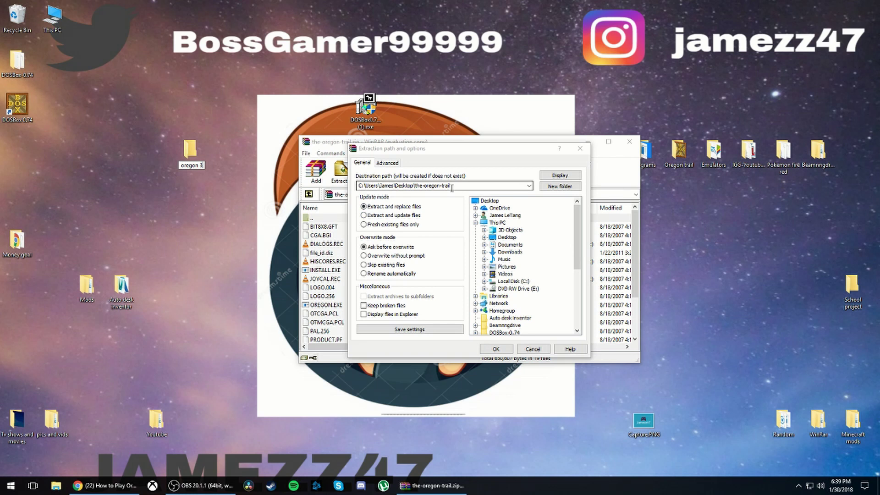
pyautogui.scroll(-4, 506, 295)
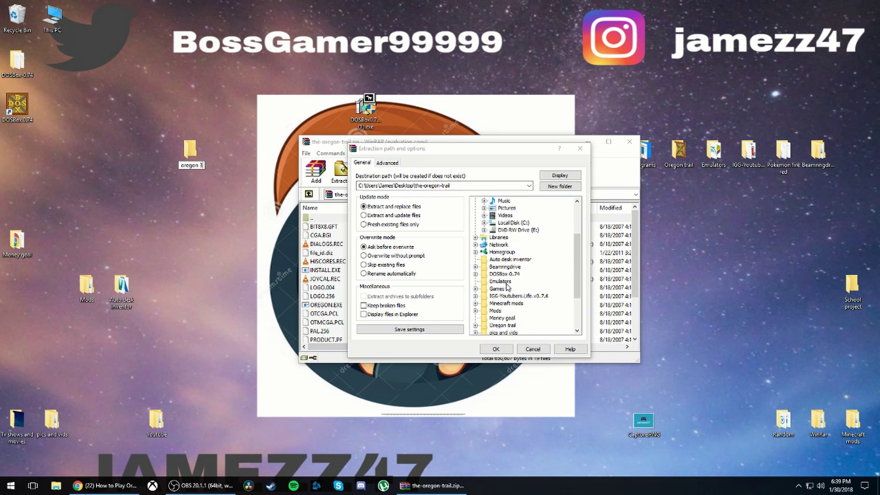
pyautogui.scroll(-2, 507, 295)
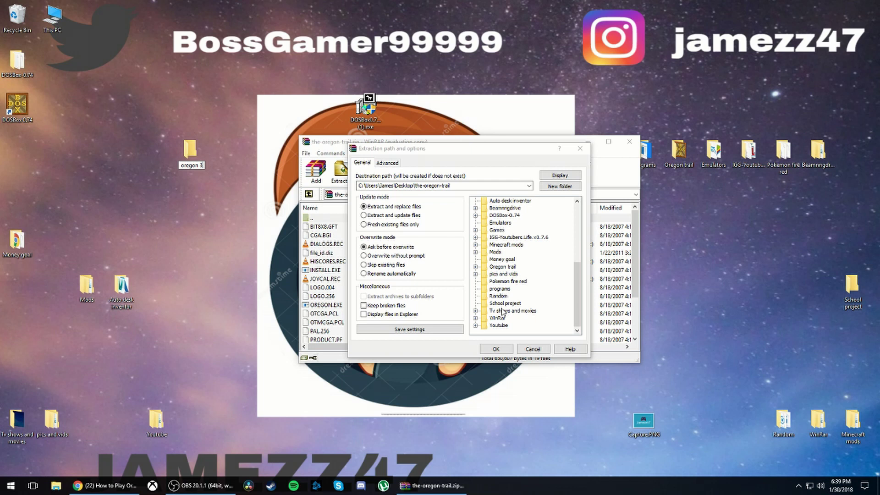
pyautogui.click(531, 349)
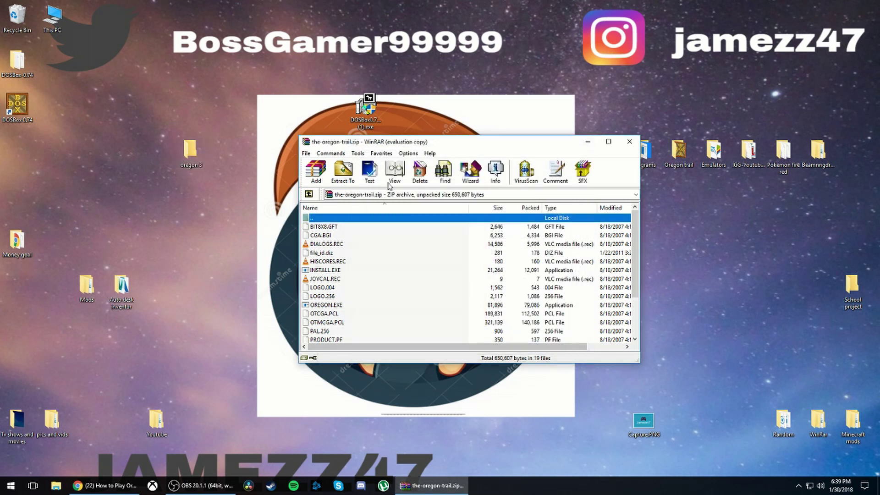
# Extract the contents of the-oregon-trail.zip into the "oregon 3" folder on the desktop.
pyautogui.click(340, 170)
pyautogui.scroll(-3, 521, 297)
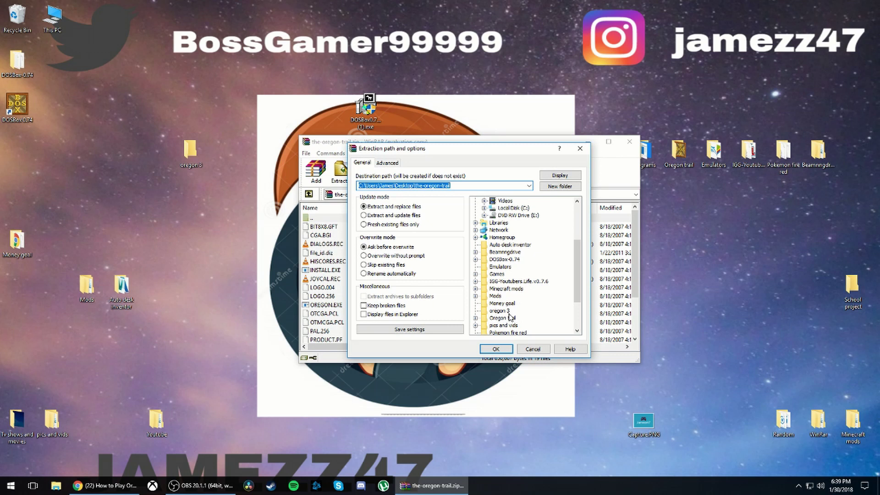
pyautogui.click(500, 311)
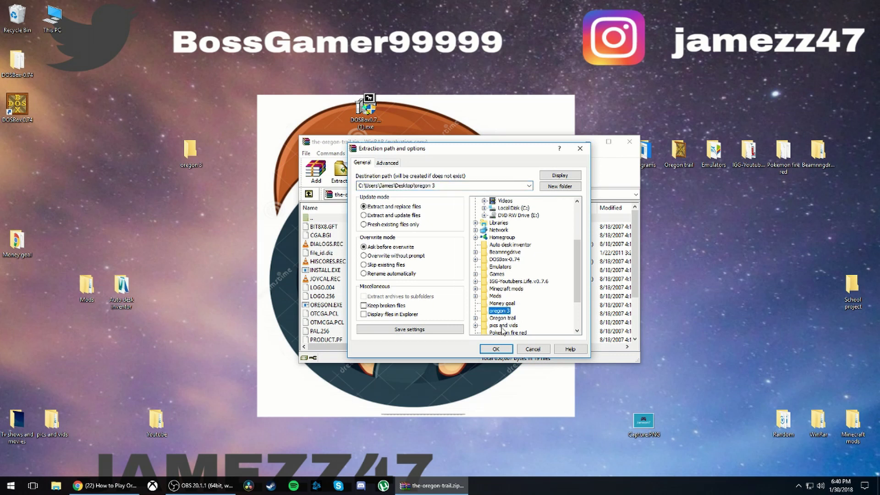
pyautogui.click(495, 349)
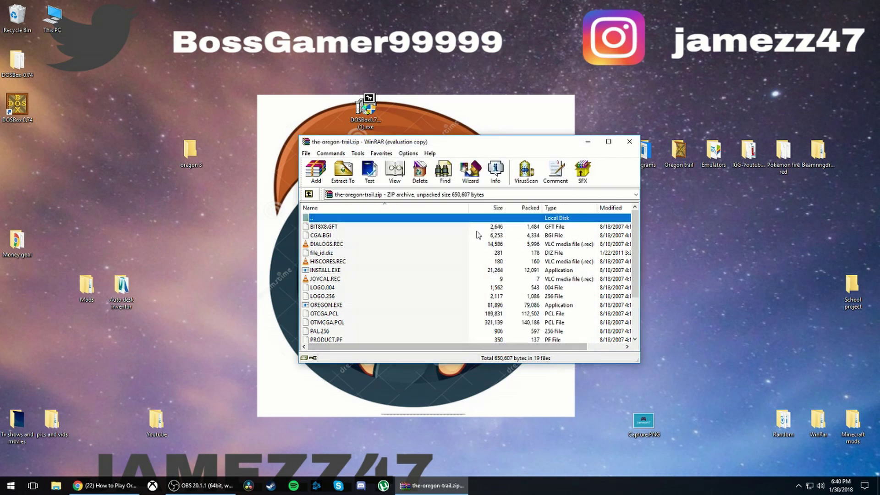
# Open the "oregon 3" folder, close the WinRAR archive, and look through the extracted game files.
pyautogui.doubleClick(204, 148)
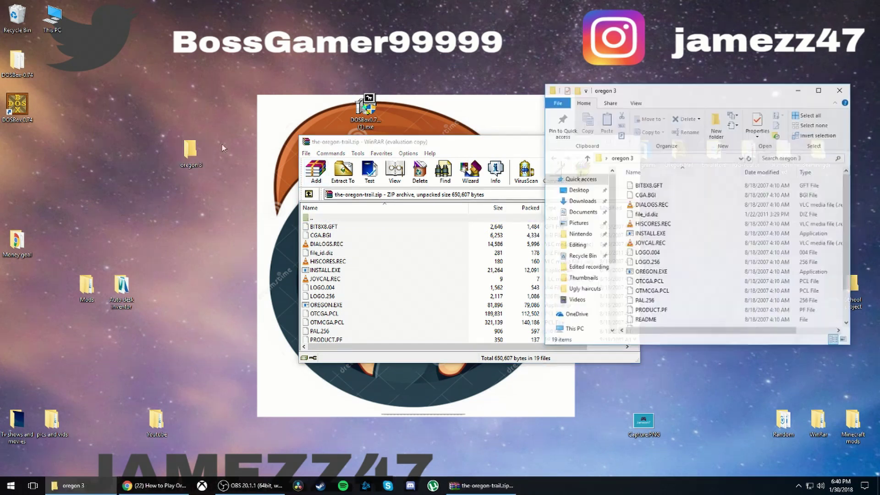
pyautogui.click(493, 144)
pyautogui.moveTo(493, 143); pyautogui.dragTo(404, 144)
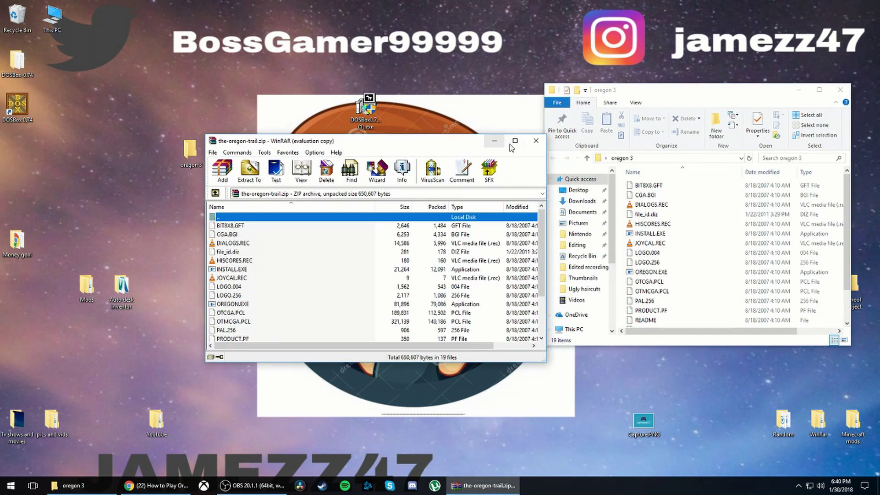
pyautogui.click(536, 138)
pyautogui.scroll(-2, 674, 264)
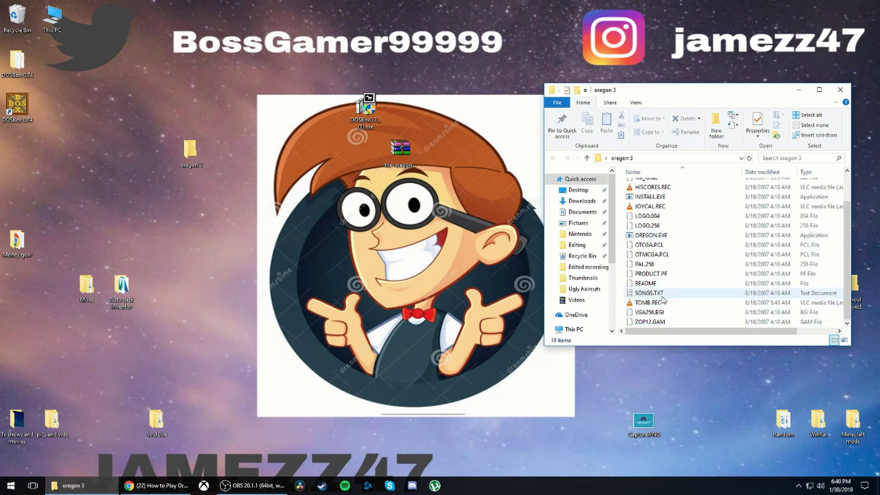
pyautogui.scroll(2, 662, 265)
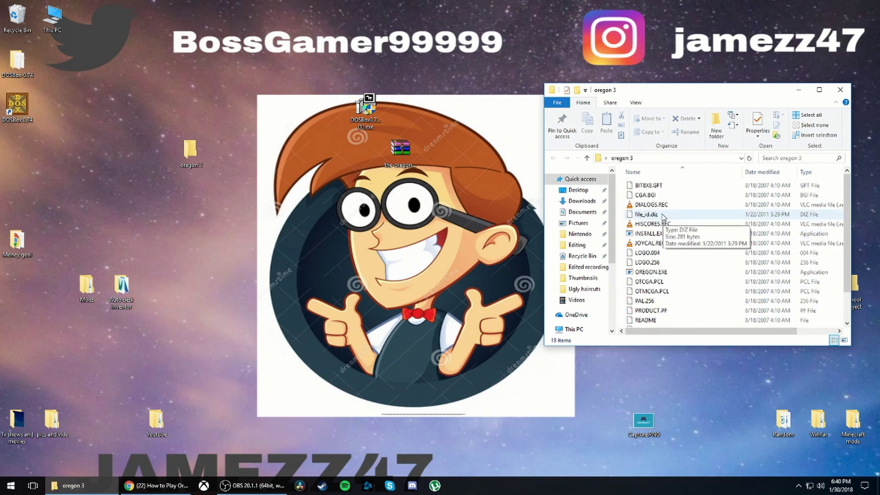
# Try to run file_id.diz with the DOSBox 0.74 desktop shortcut, and close the emulator.
pyautogui.moveTo(661, 216); pyautogui.dragTo(17, 104)
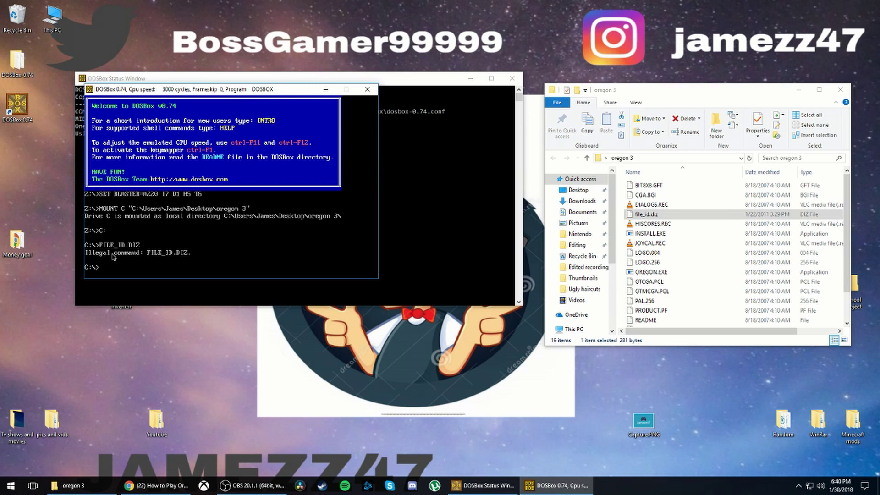
pyautogui.click(367, 89)
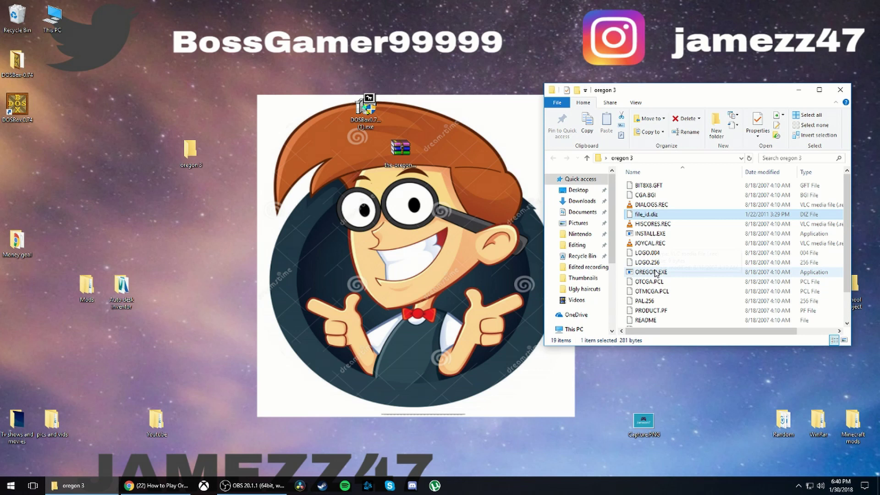
# Run OREGON.EXE with the DOSBox 0.74 desktop shortcut, and close the "oregon 3" folder window.
pyautogui.moveTo(650, 271); pyautogui.dragTo(19, 111)
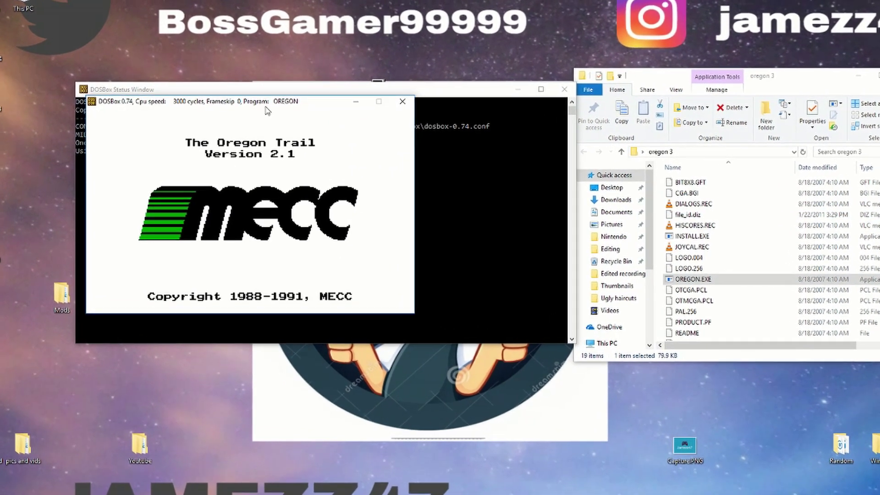
pyautogui.moveTo(298, 108); pyautogui.dragTo(409, 128)
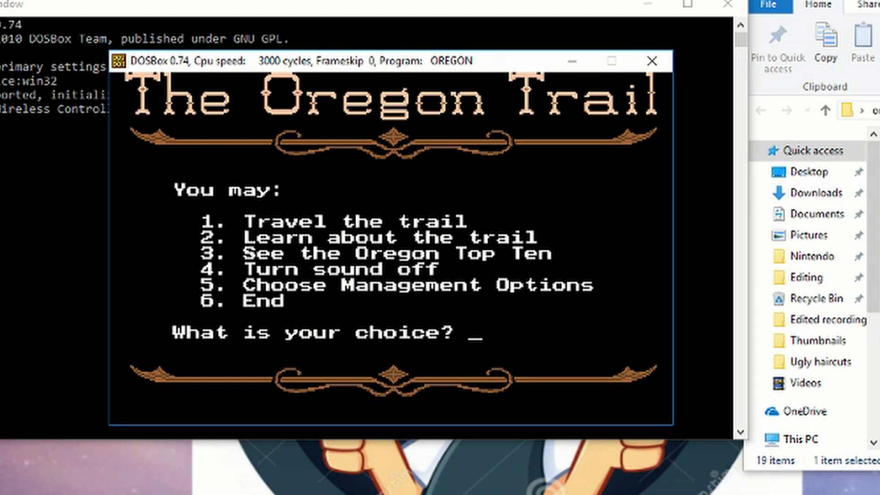
pyautogui.hotkey('alt', 'F4')
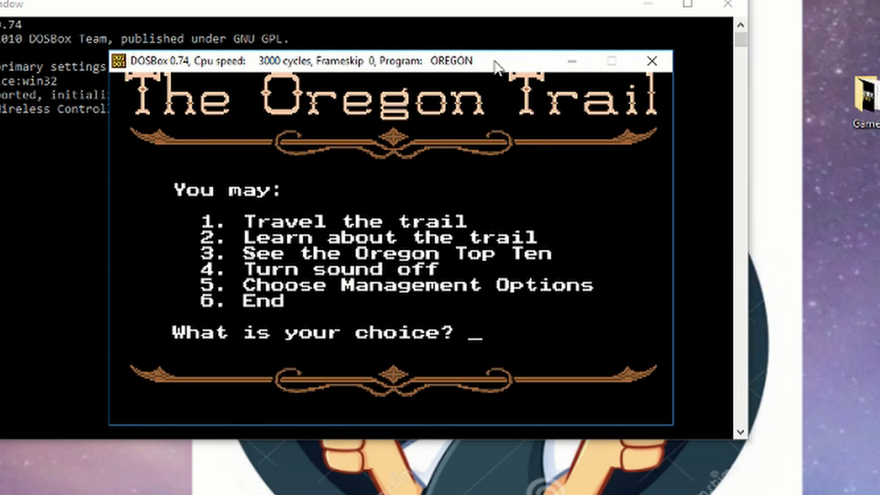
pyautogui.moveTo(497, 63); pyautogui.dragTo(678, 123)
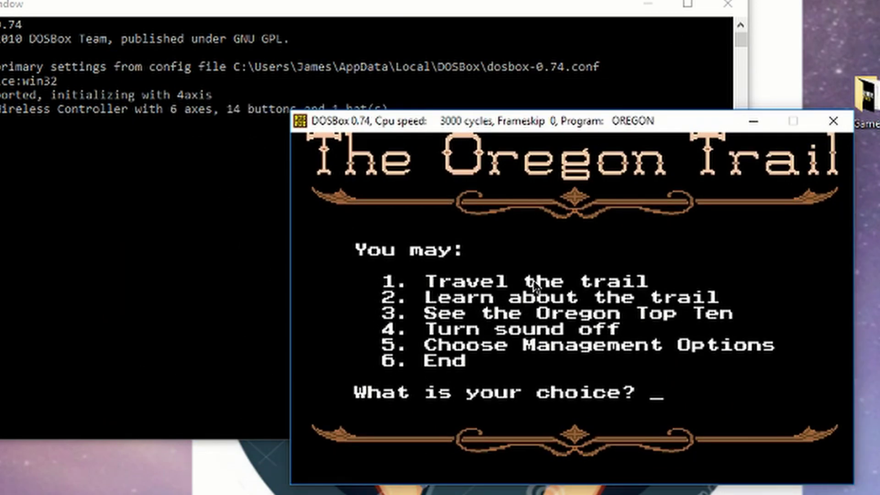
# Choose to travel the trail without continuing a saved game, playing as a banker from Boston.
pyautogui.write('1')
pyautogui.press('Return')
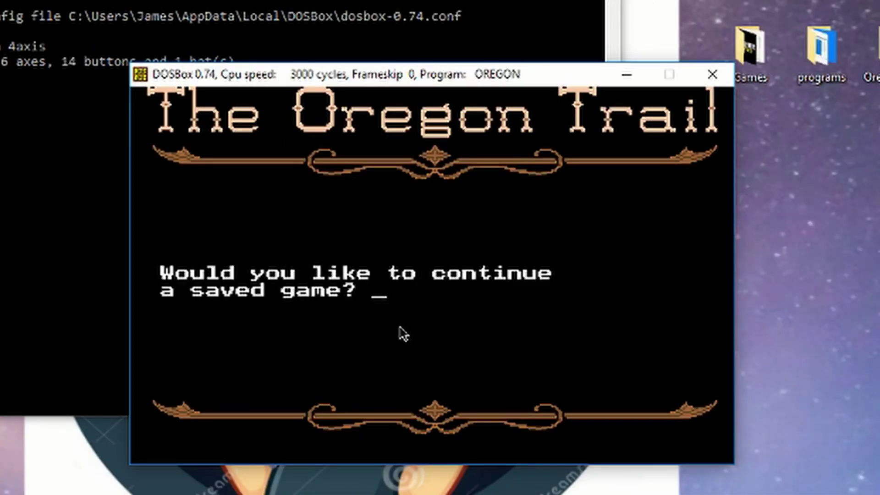
pyautogui.write('no')
pyautogui.press('Return')
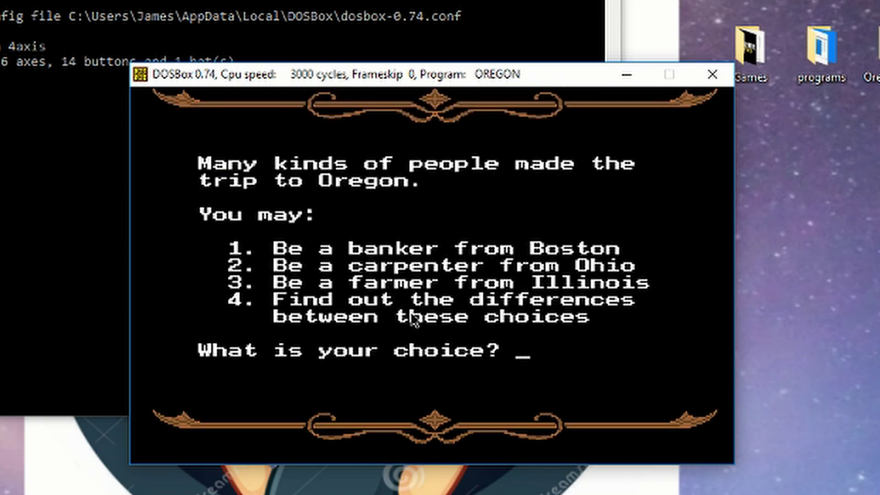
pyautogui.write('1')
pyautogui.press('Return')
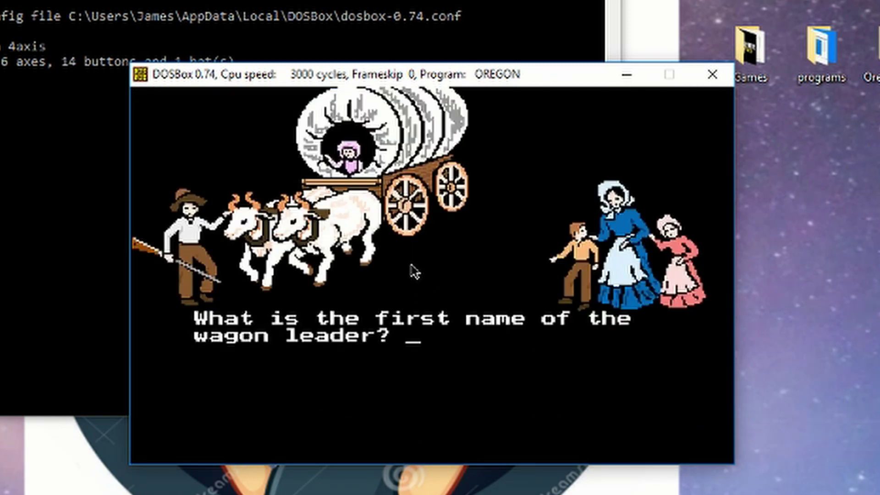
# Enter the wagon leader's first name, accept the default names for the other four party members, and confirm them.
pyautogui.write('james')
pyautogui.press('Return')
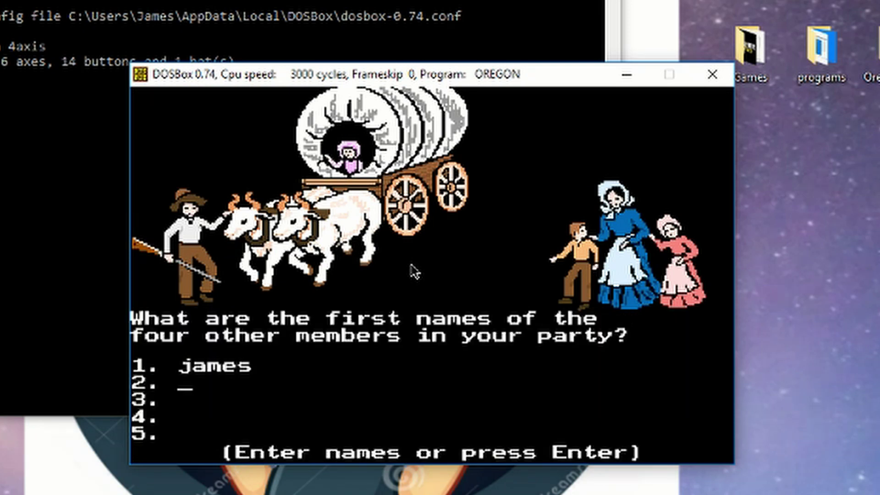
pyautogui.press('Return')
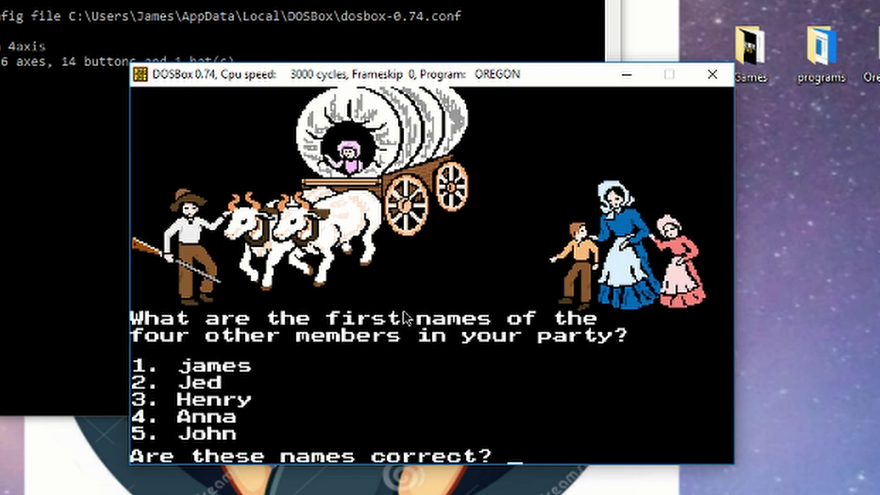
pyautogui.write('yes')
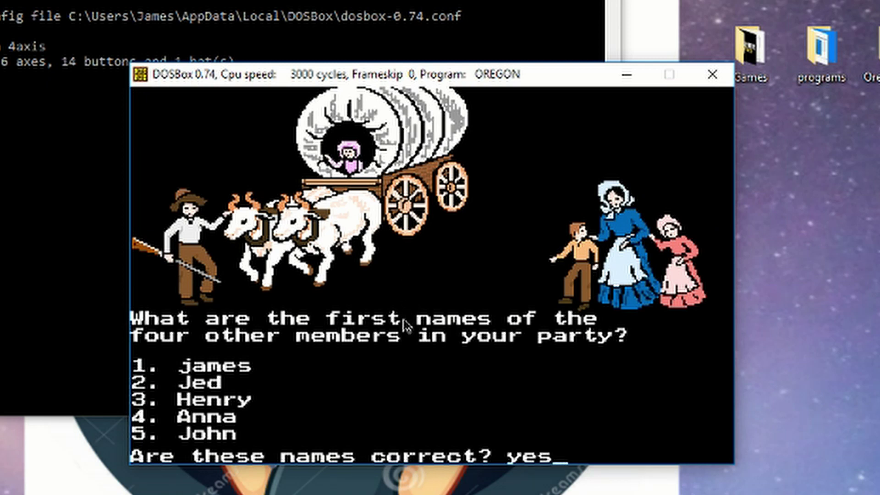
pyautogui.press('Return')
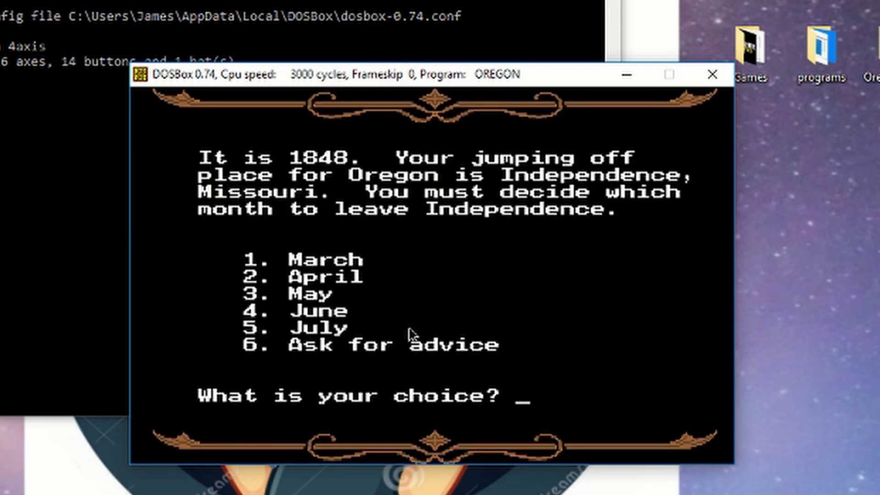
# Choose July as the departure month and continue through the supply messages to Matt's General Store.
pyautogui.write('5')
pyautogui.press('Return')
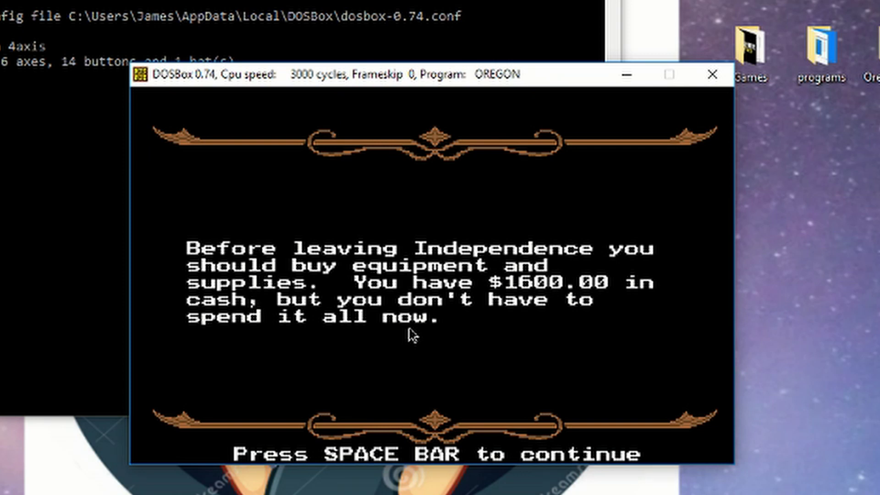
pyautogui.press('space')
pyautogui.press('space')
pyautogui.press('space')
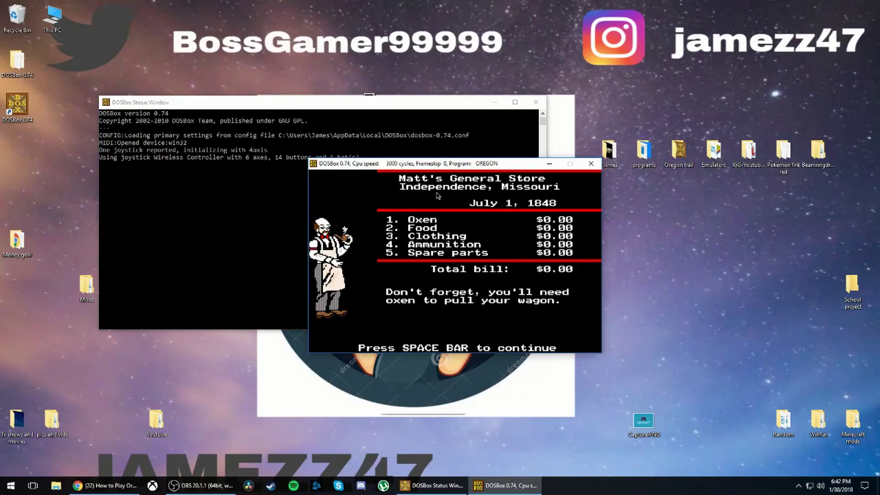